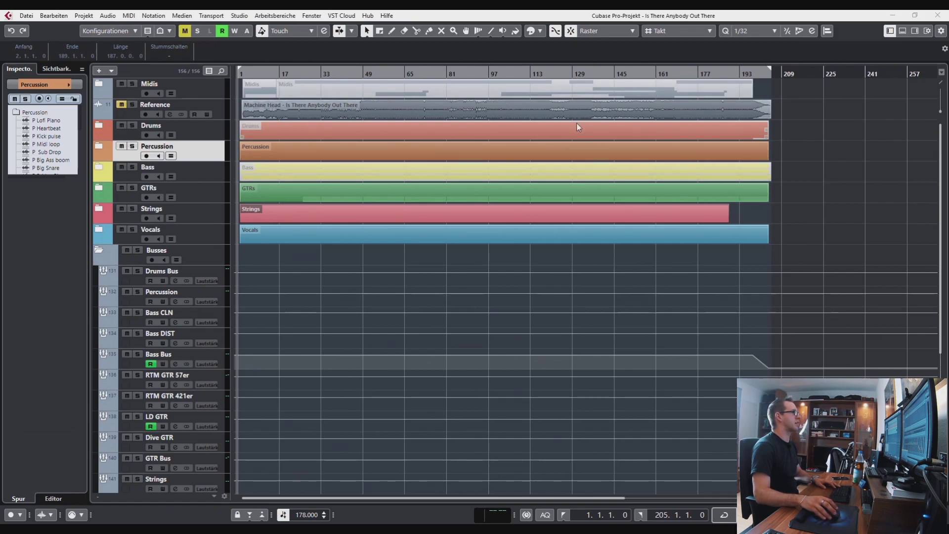
Bring up the Bass Midi instrument window, hide Kontakt's browser, and move the window clear of the track list.
click(828, 162)
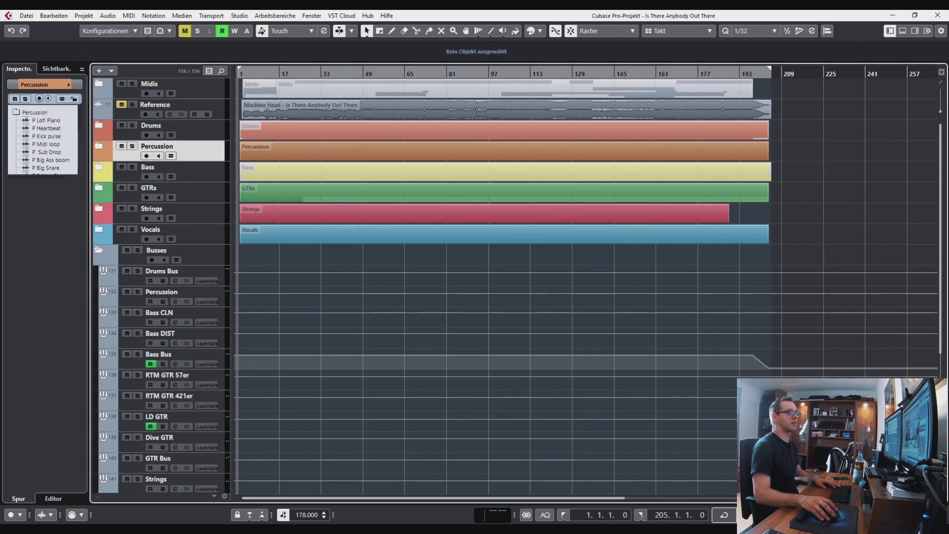
drag(948, 58, 394, 53)
click(716, 83)
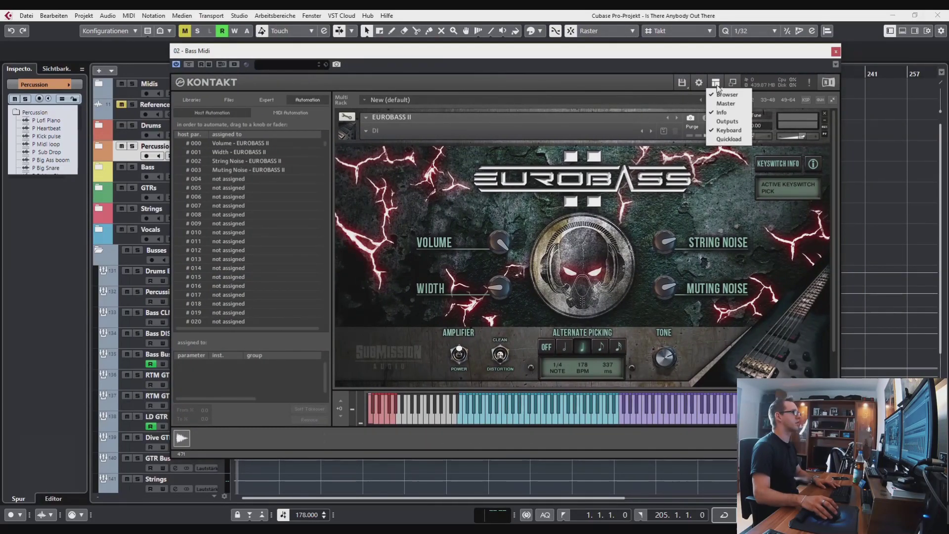
click(726, 95)
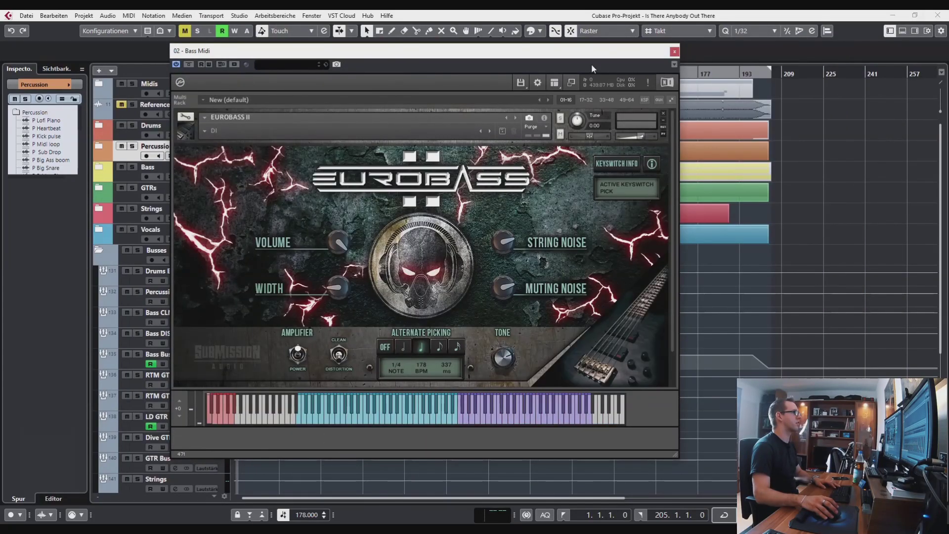
drag(592, 51, 789, 53)
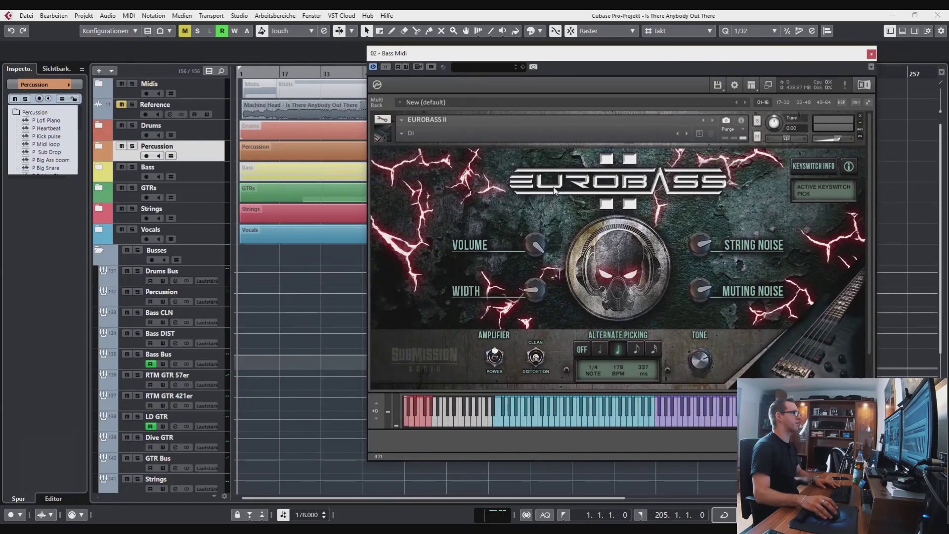
key(alt+Tab)
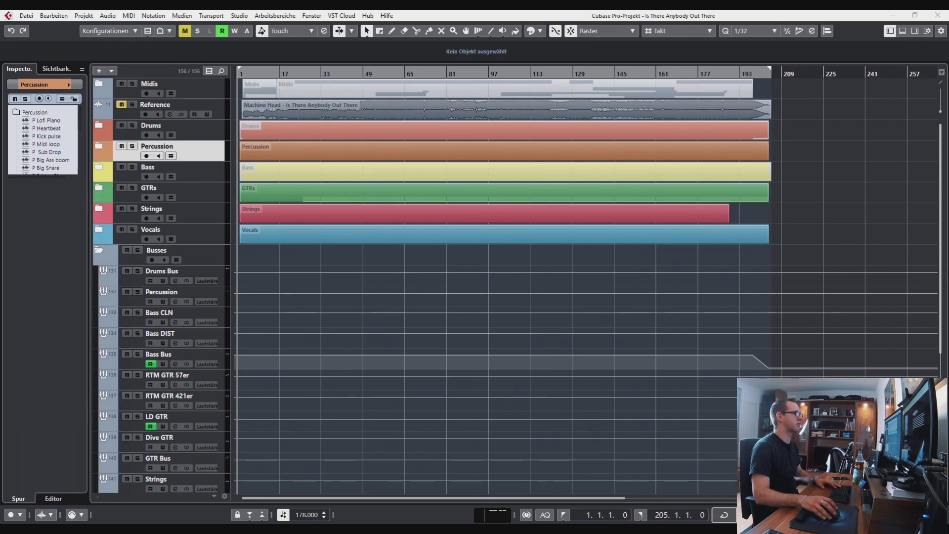
click(900, 180)
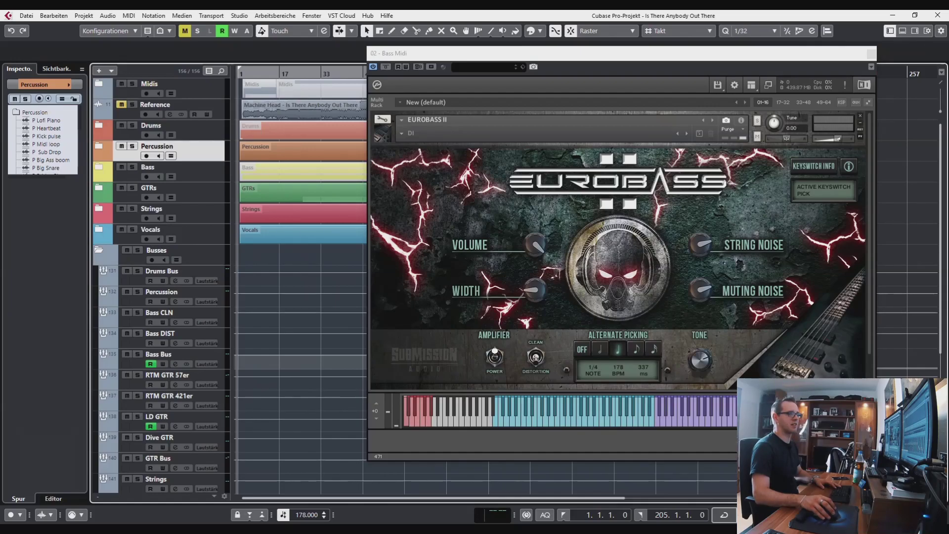
key(alt+Tab)
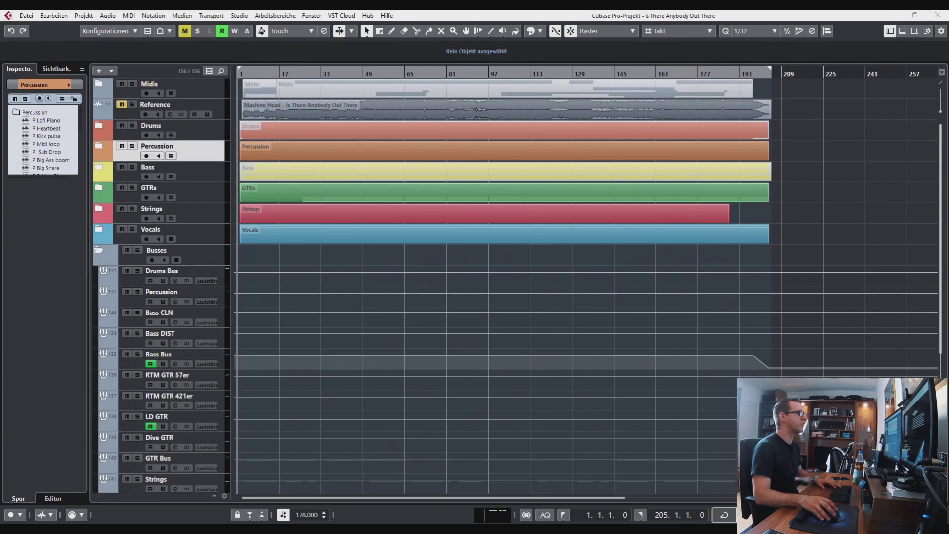
click(885, 191)
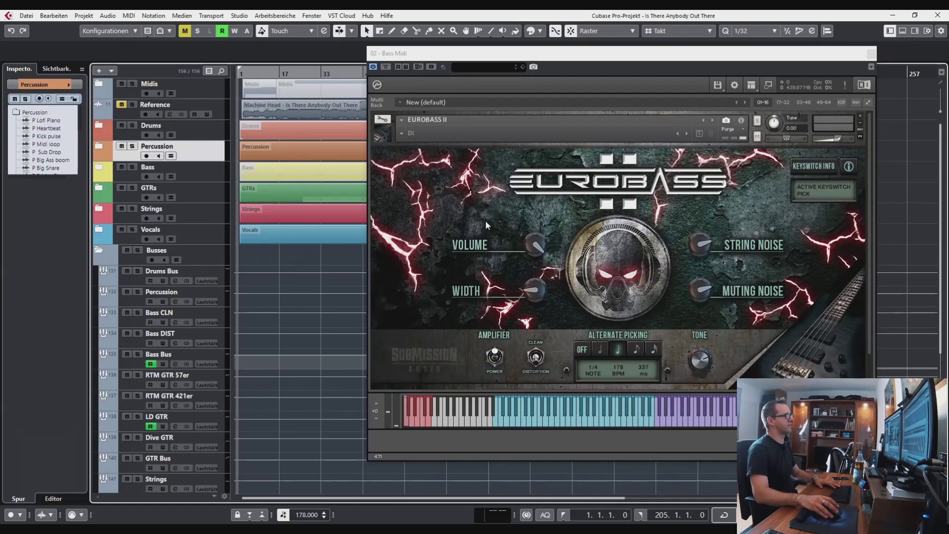
Toggle EUROBASS II's amplifier power off and back on, and switch the amplifier to Clean.
click(495, 357)
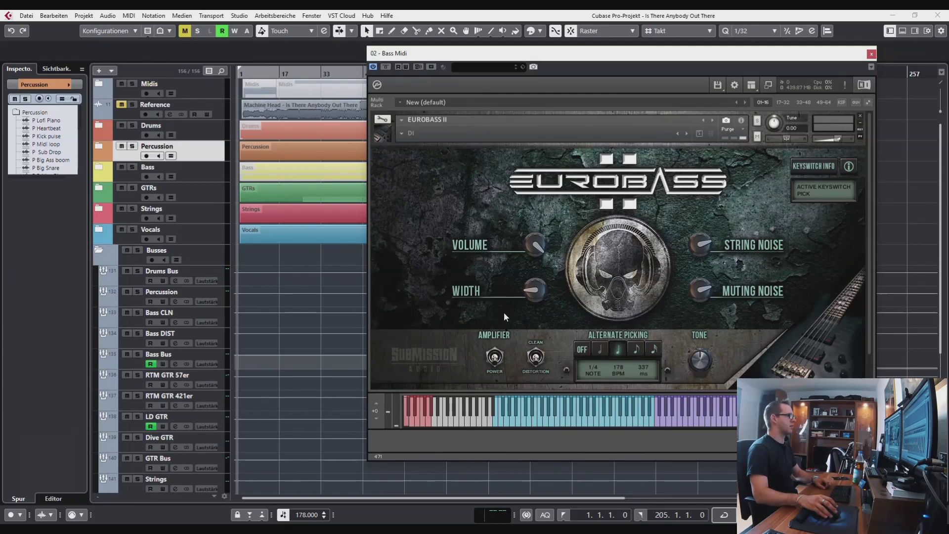
click(496, 360)
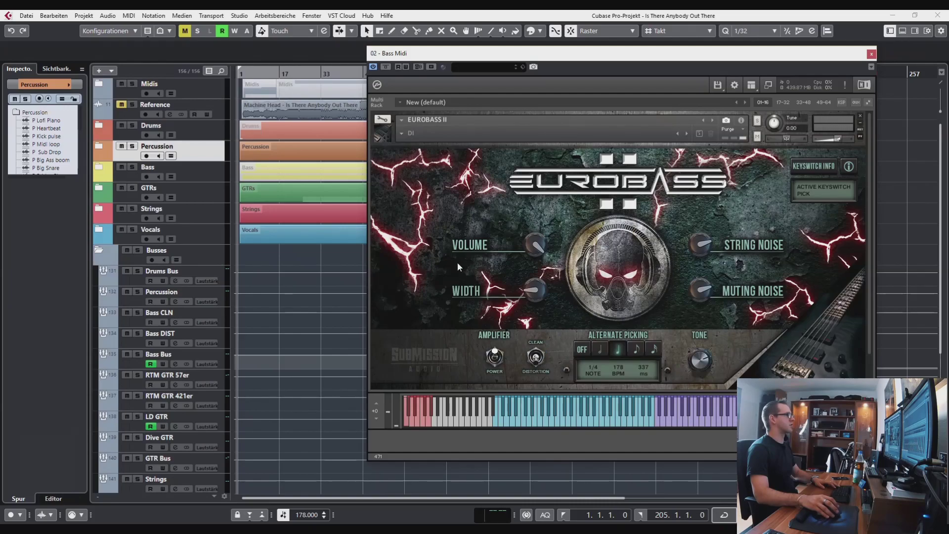
click(534, 358)
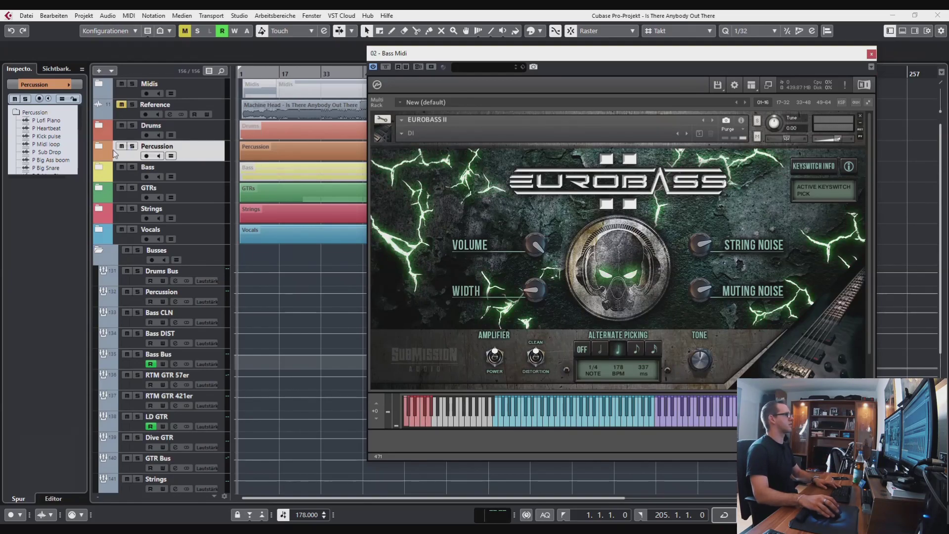
Solo the Bass folder and toggle the EUROBASS II amplifier between Clean and Distortion to compare them, ending on Distortion.
click(133, 167)
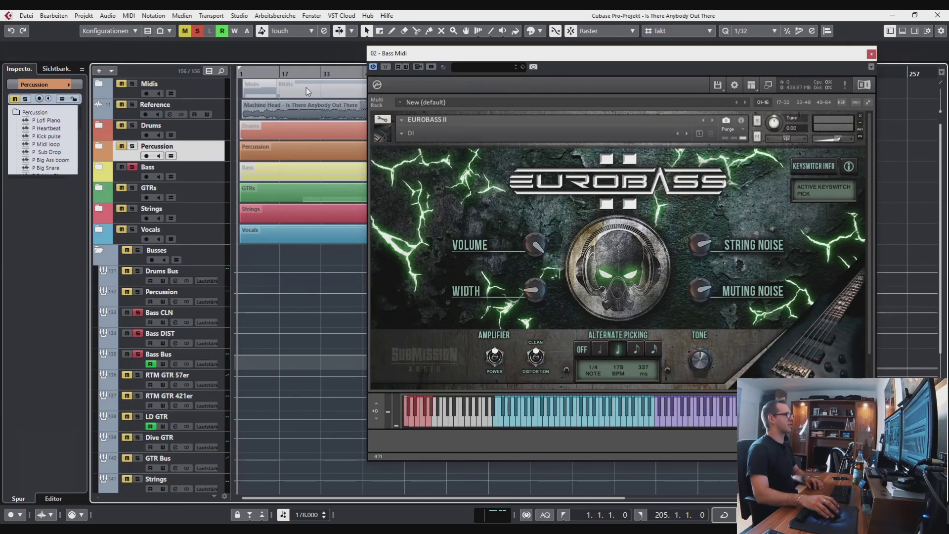
click(537, 360)
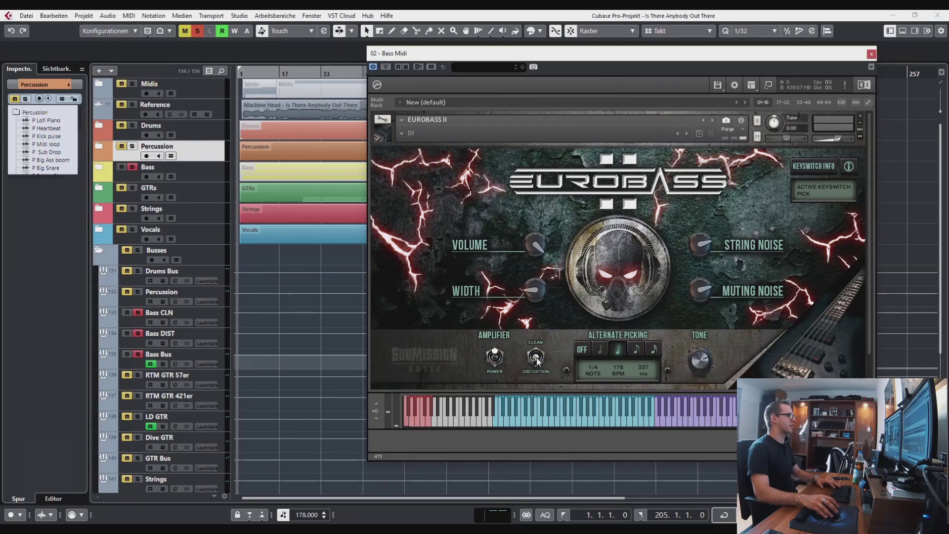
click(537, 360)
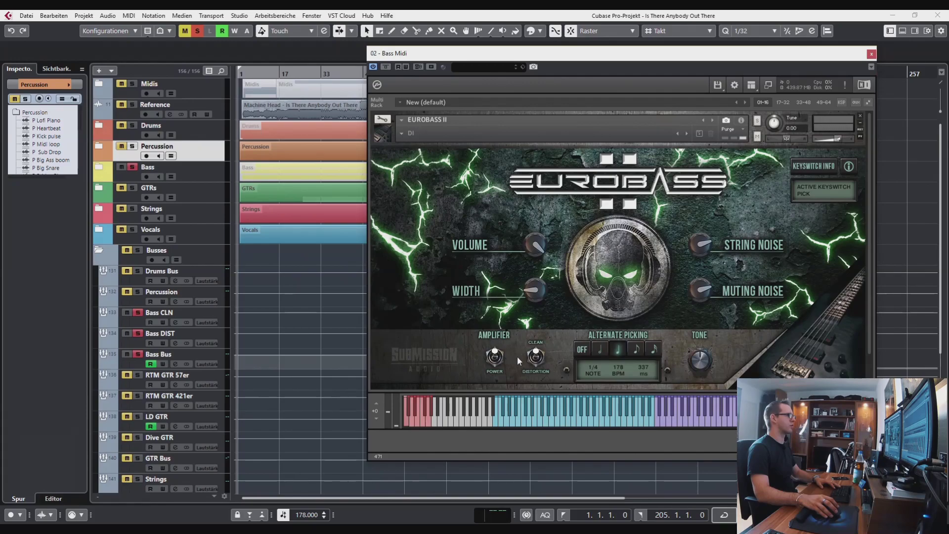
click(540, 360)
click(538, 360)
click(532, 360)
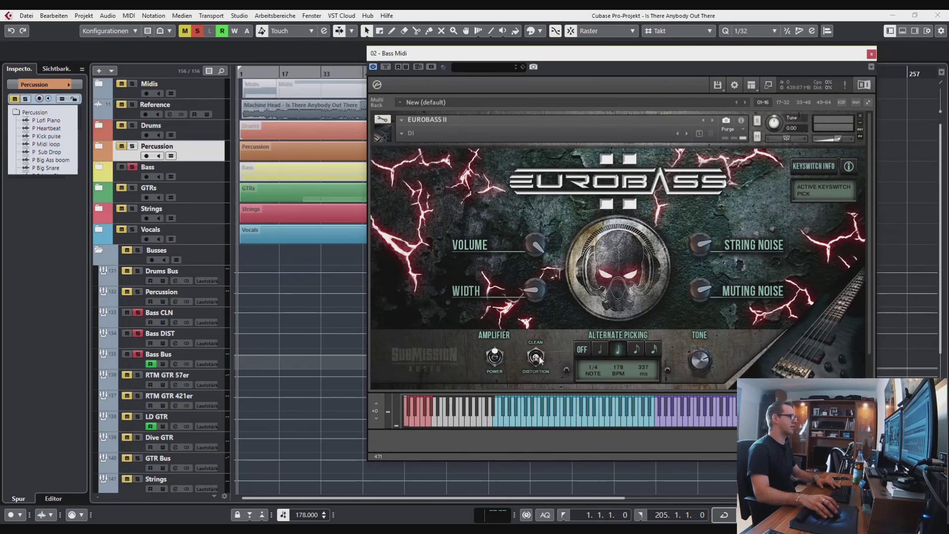
click(539, 356)
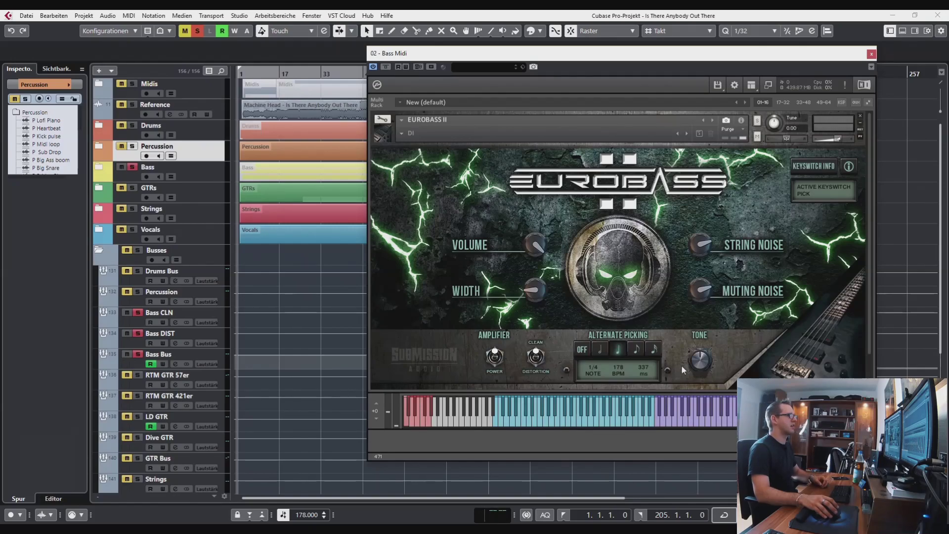
click(539, 356)
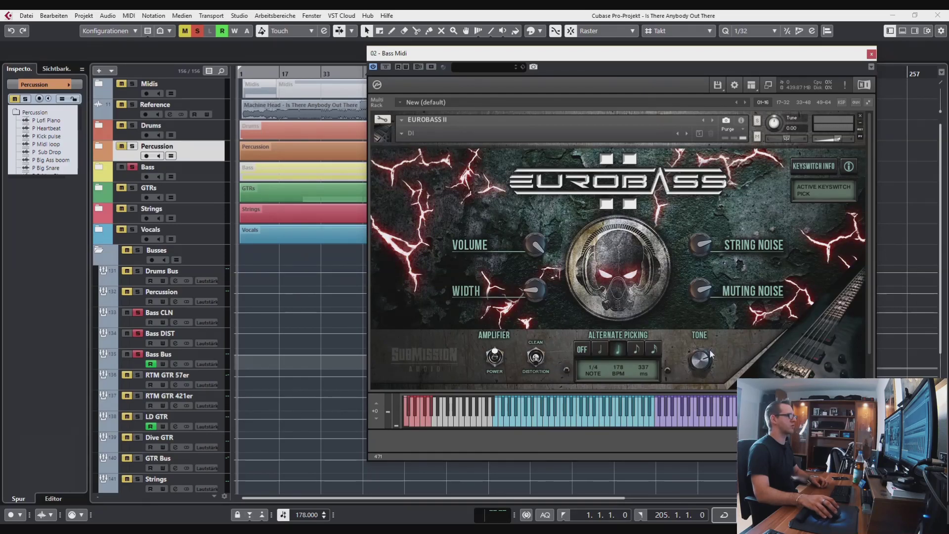
click(543, 360)
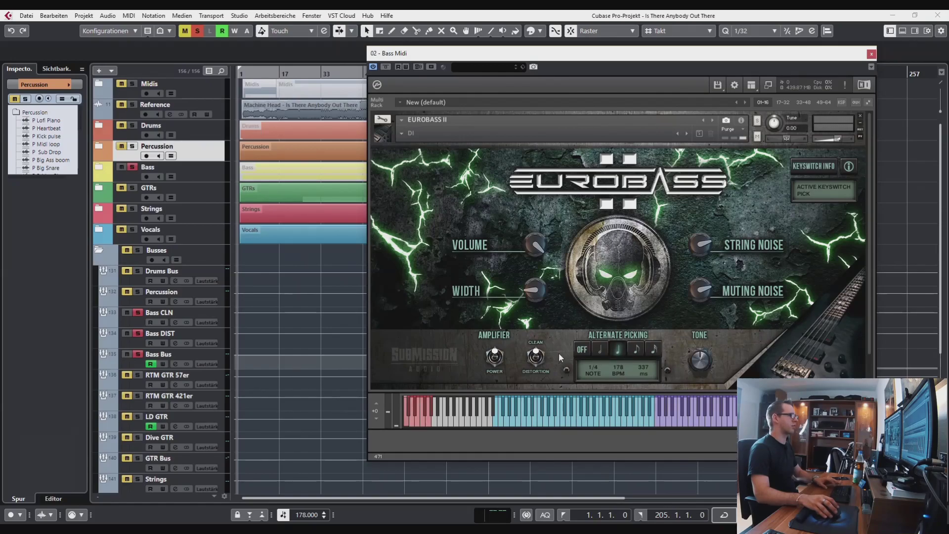
click(537, 356)
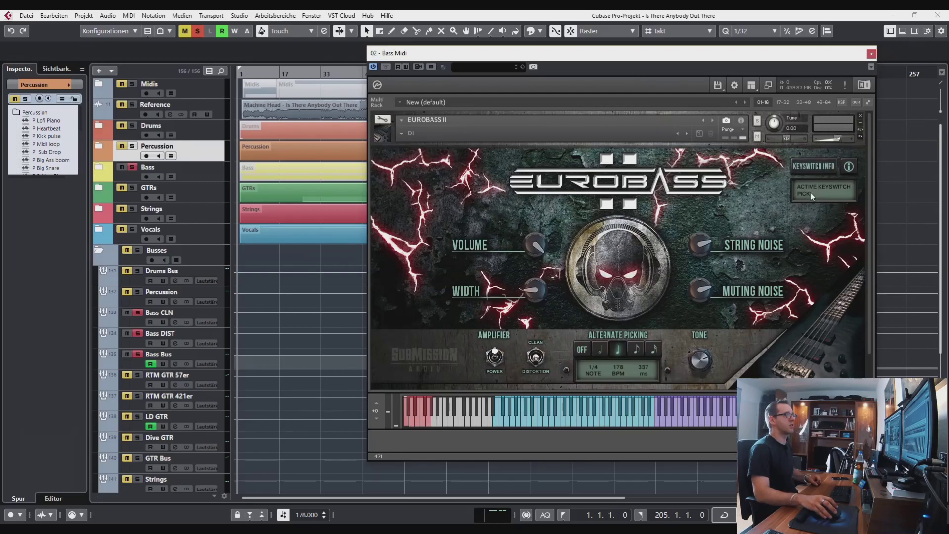
Examine EUROBASS II's keyswitch info listing the notes and their articulations, and close it again.
click(812, 168)
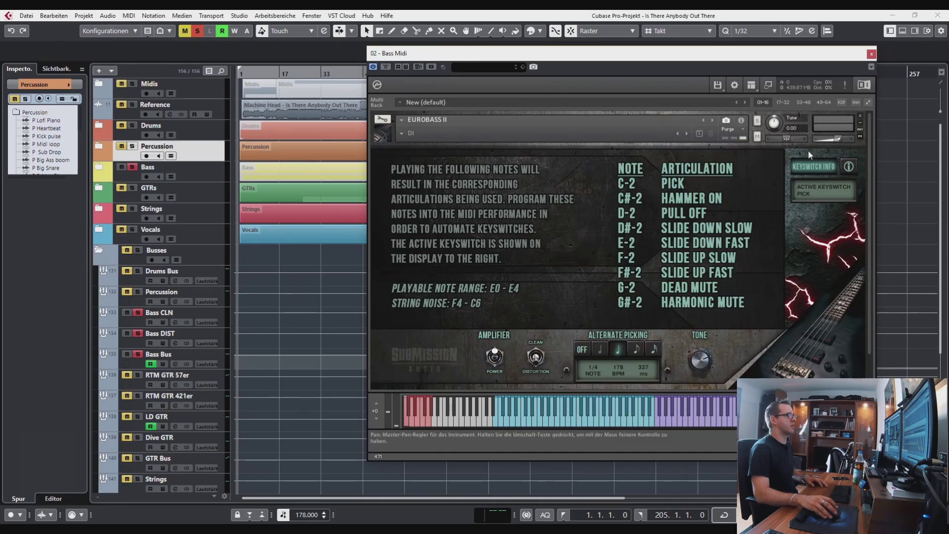
click(814, 165)
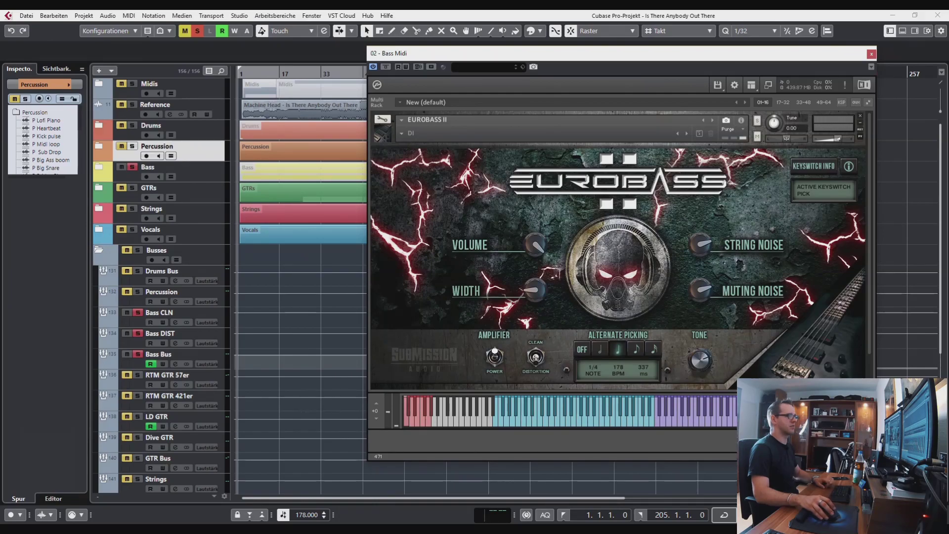
key(alt+Tab)
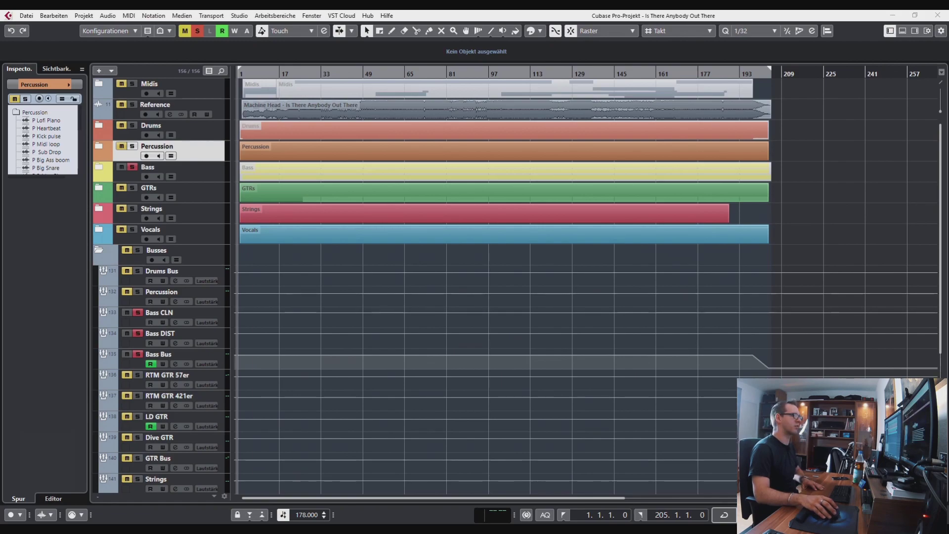
click(842, 191)
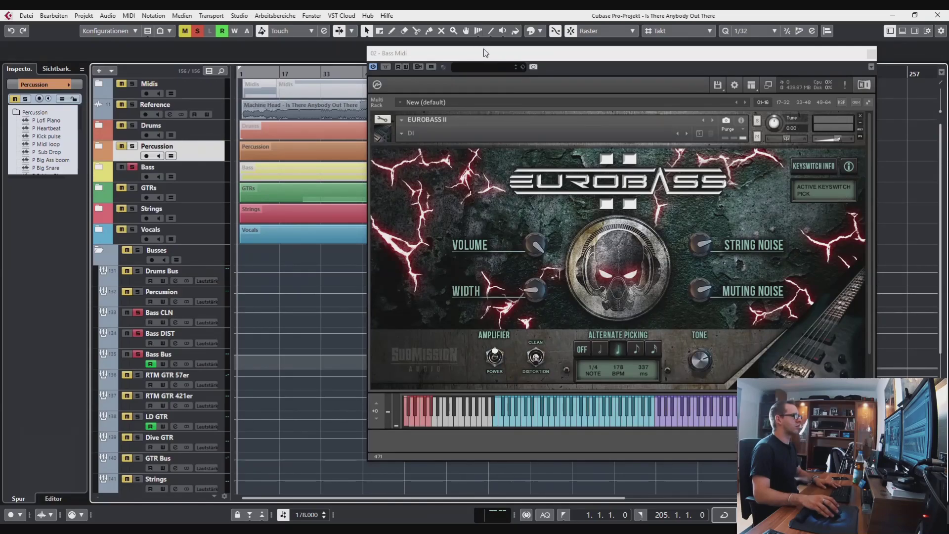
Move the Bass Midi instrument window farther off the arrangement and expand the Bass folder to show its tracks.
drag(487, 55, 538, 75)
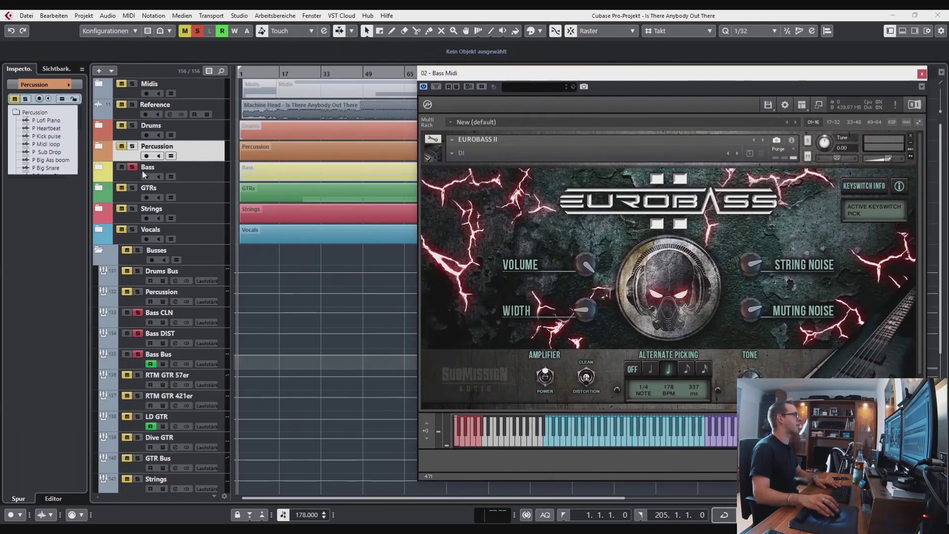
click(297, 76)
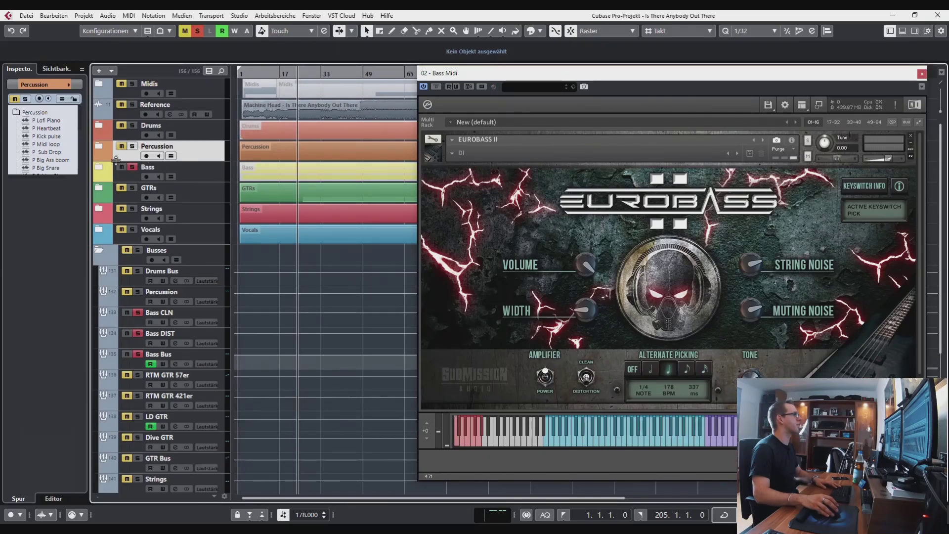
click(100, 169)
scroll(225, 210, down, 3)
mouse_move(318, 147)
mouse_down()
mouse_move(239, 160)
mouse_move(320, 161)
mouse_up()
Play the soloed bass from around bar 19 to hear the EUROBASS II sound, and stop playback.
click(290, 73)
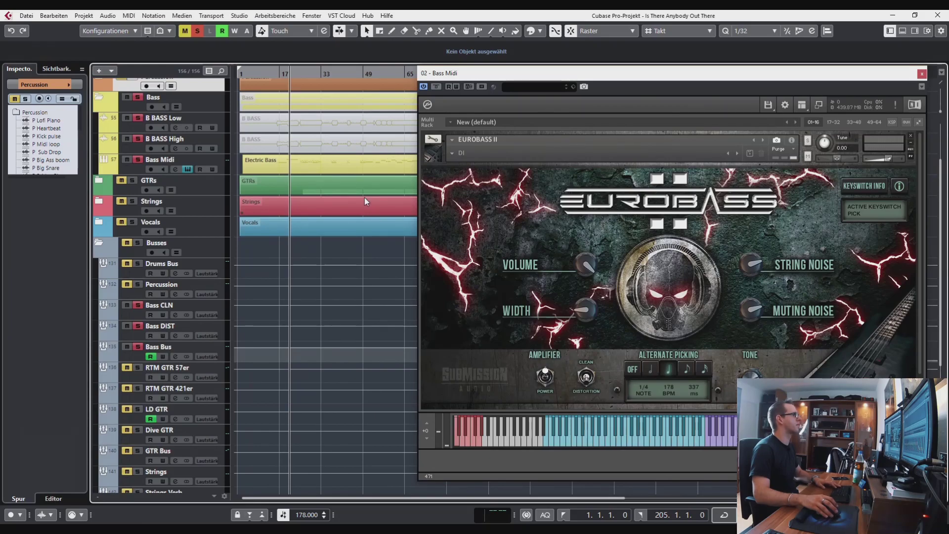
key(space)
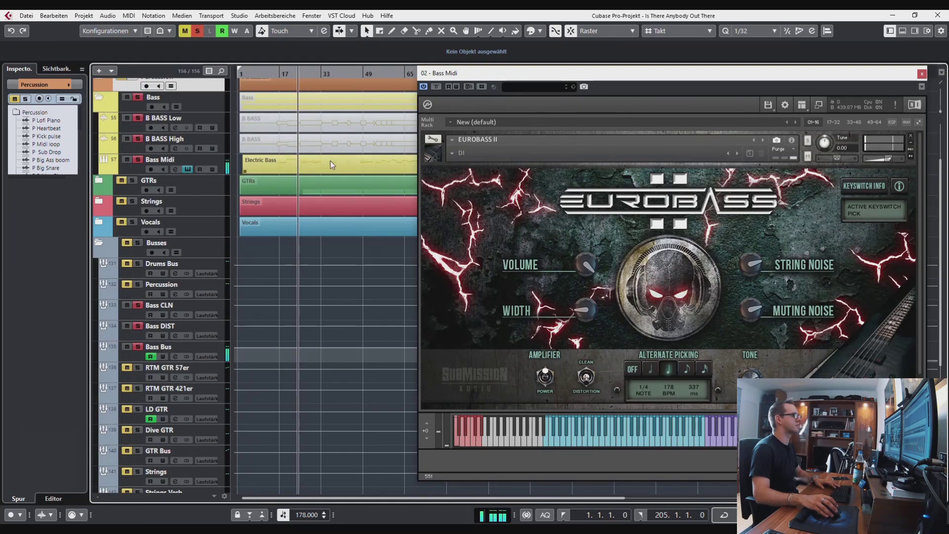
scroll(328, 164, up, 2)
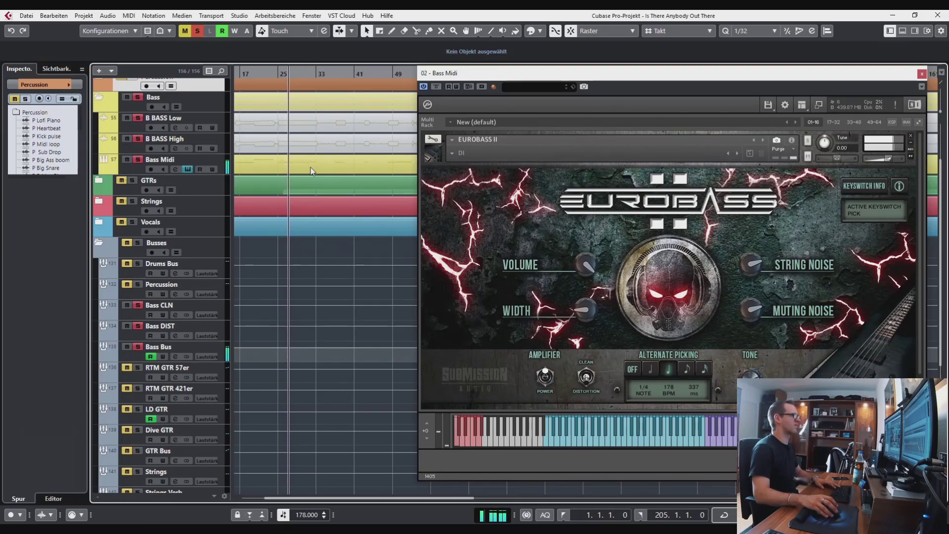
scroll(310, 167, down, 3)
scroll(311, 167, up, 4)
scroll(310, 167, up, 1)
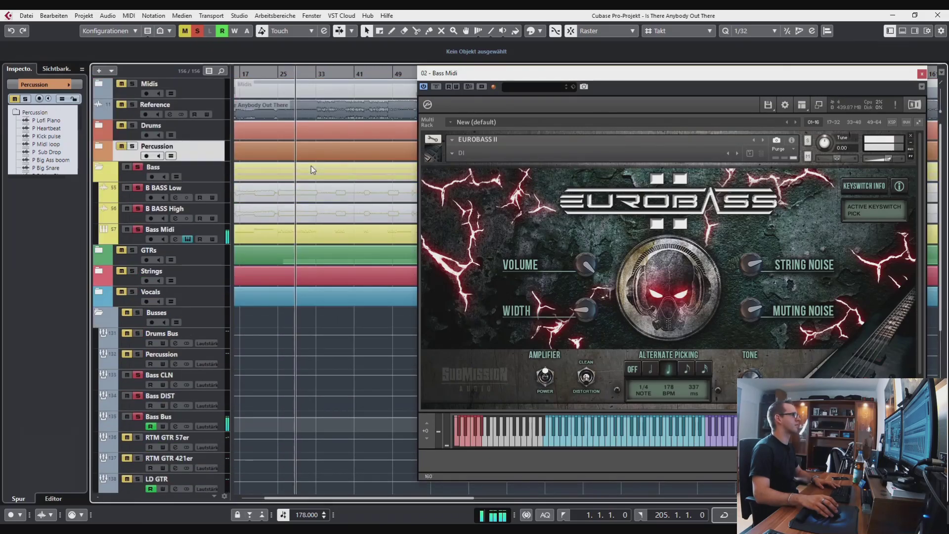
key(space)
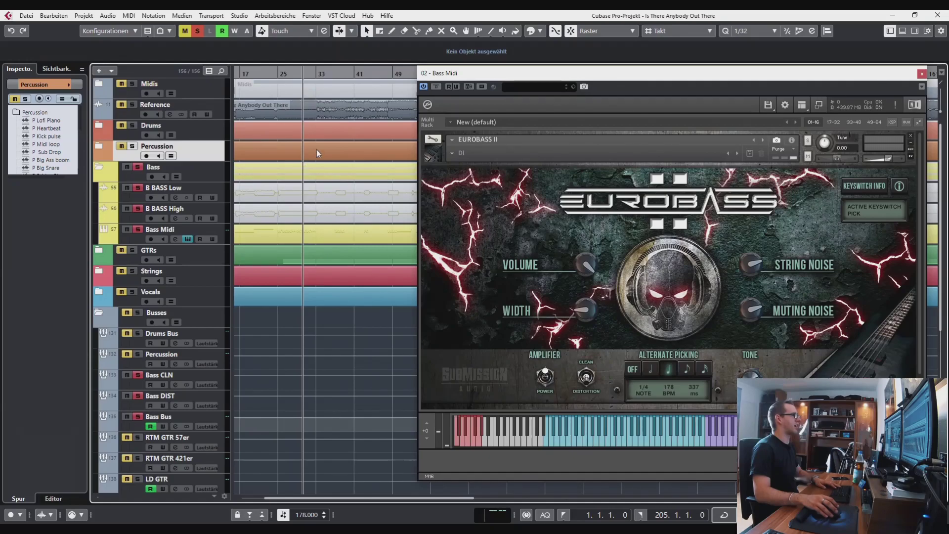
Move the instrument window off the song's later bars and play the soloed bass from around bar 131.
drag(462, 80, 239, 83)
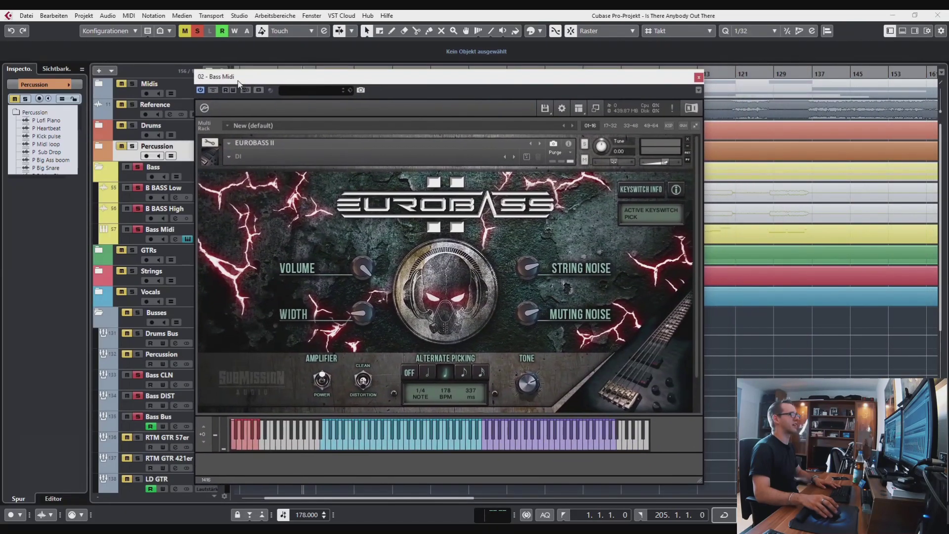
scroll(784, 195, right, 6)
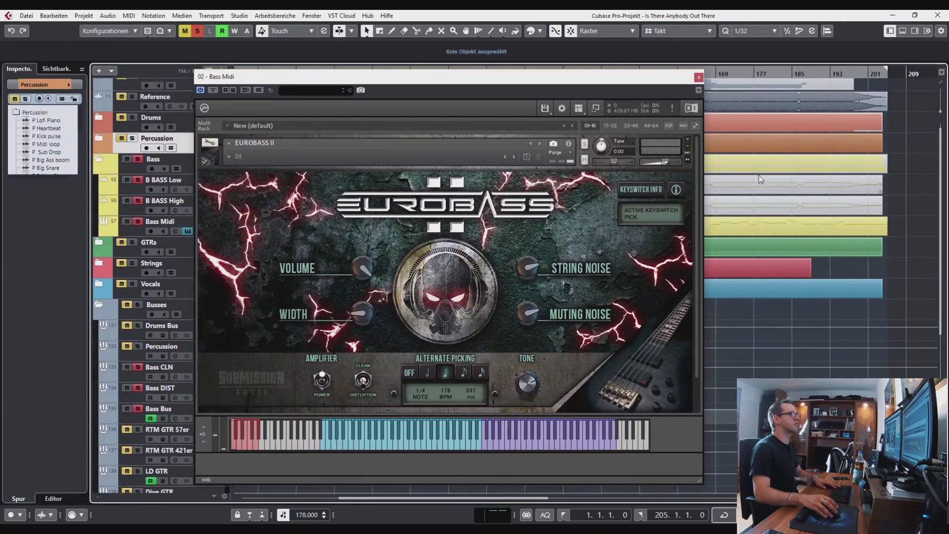
scroll(807, 171, left, 6)
scroll(821, 197, left, 1)
click(809, 75)
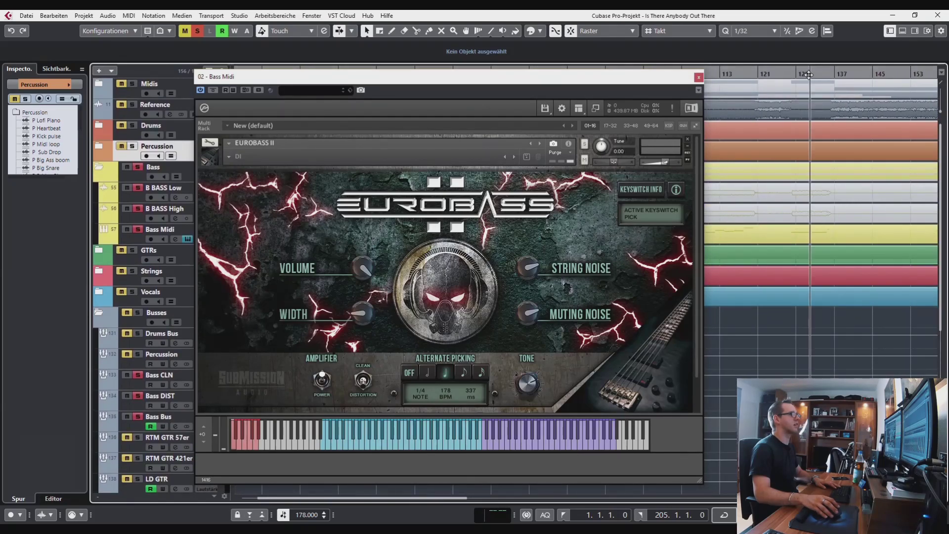
key(space)
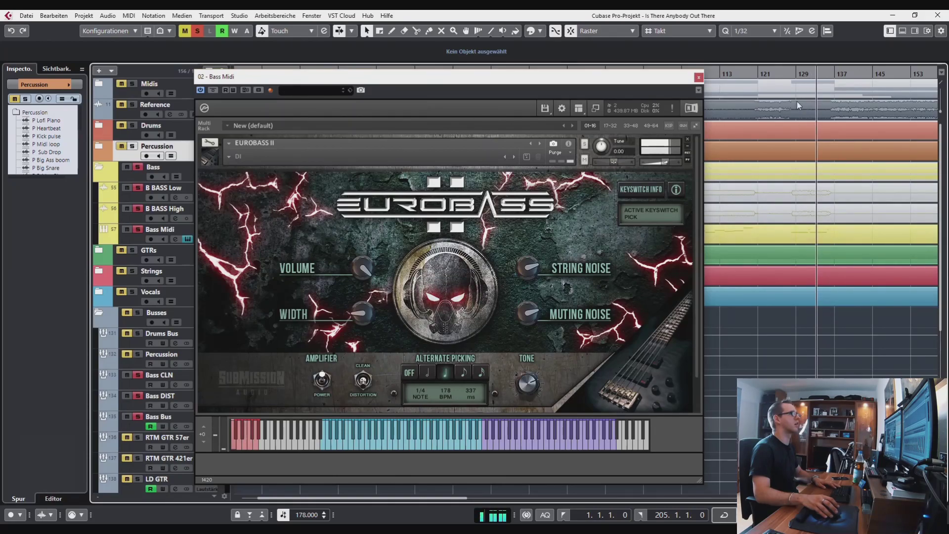
click(789, 74)
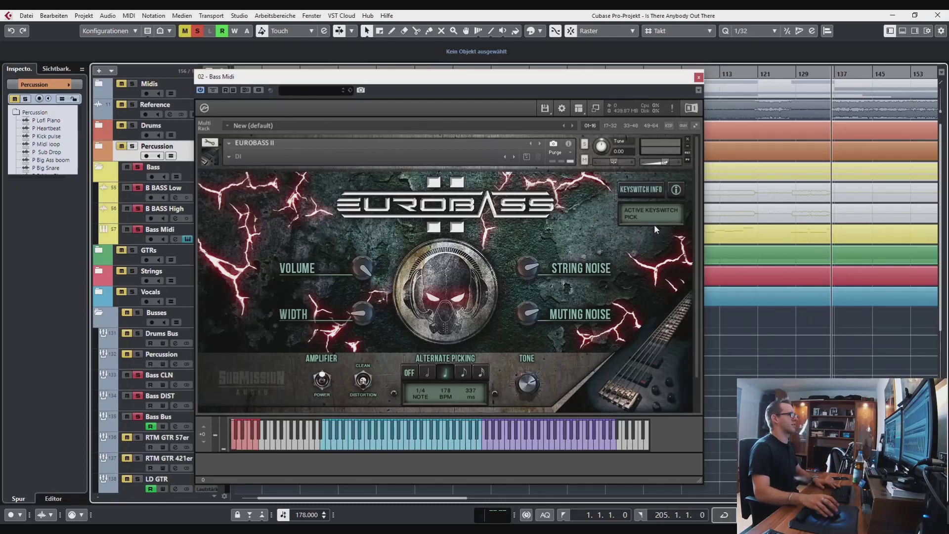
Play the soloed bass from around bar 95 and switch off EUROBASS II's amplifier power to hear the plain DI sound.
drag(506, 80, 423, 81)
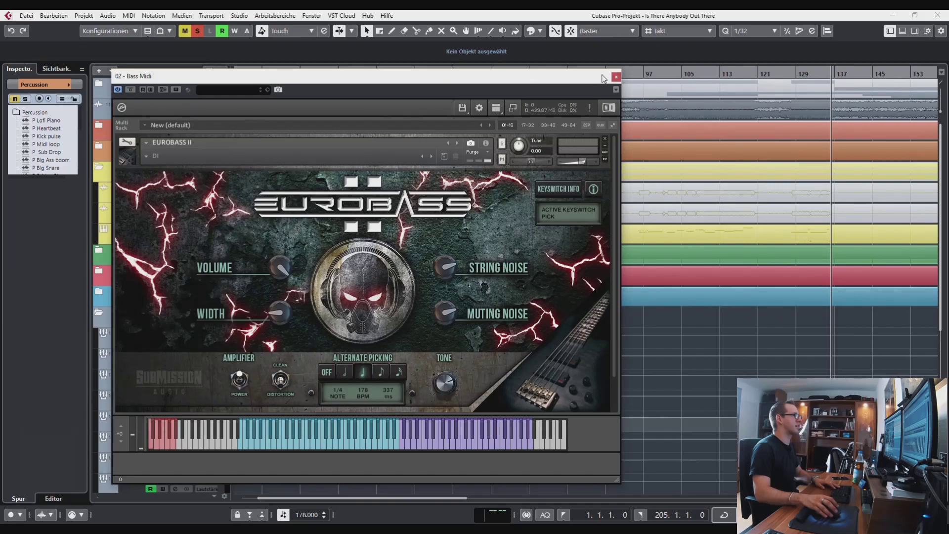
click(638, 74)
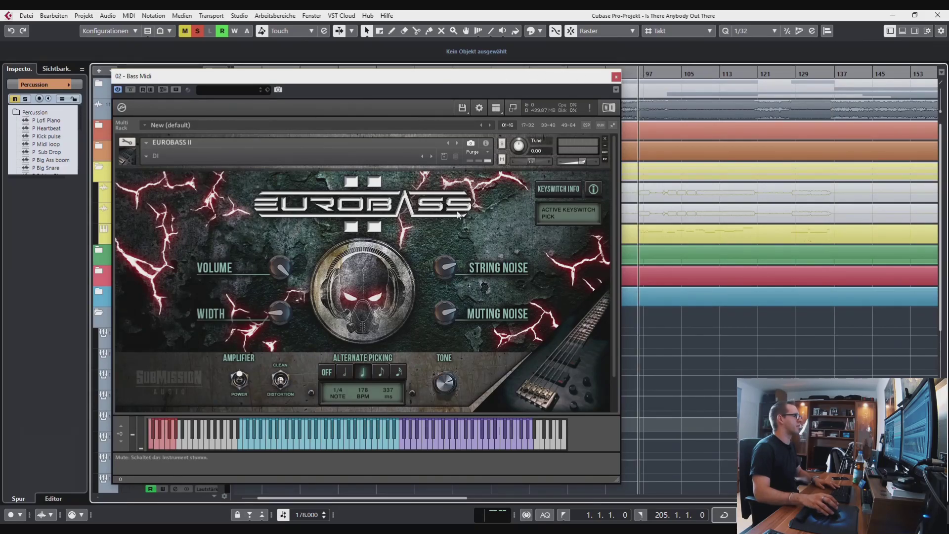
drag(390, 77, 663, 69)
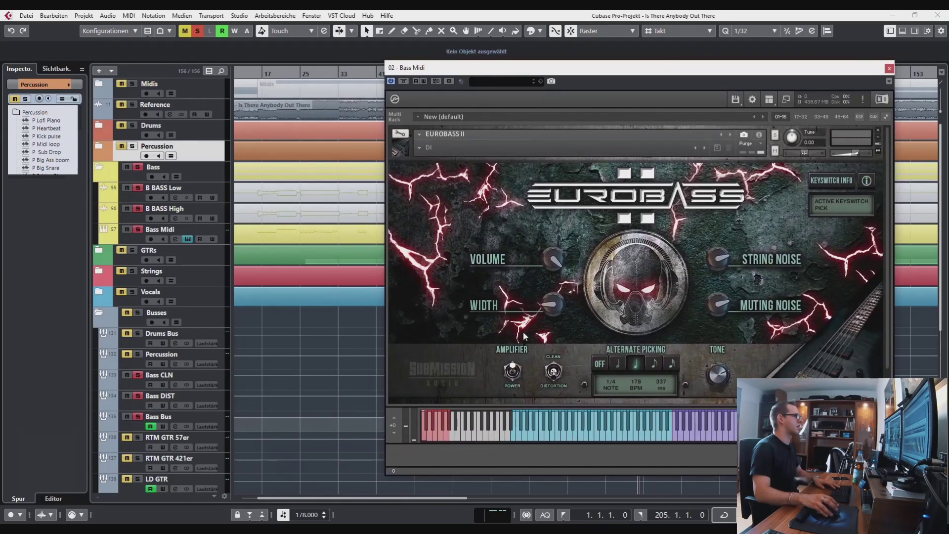
click(518, 368)
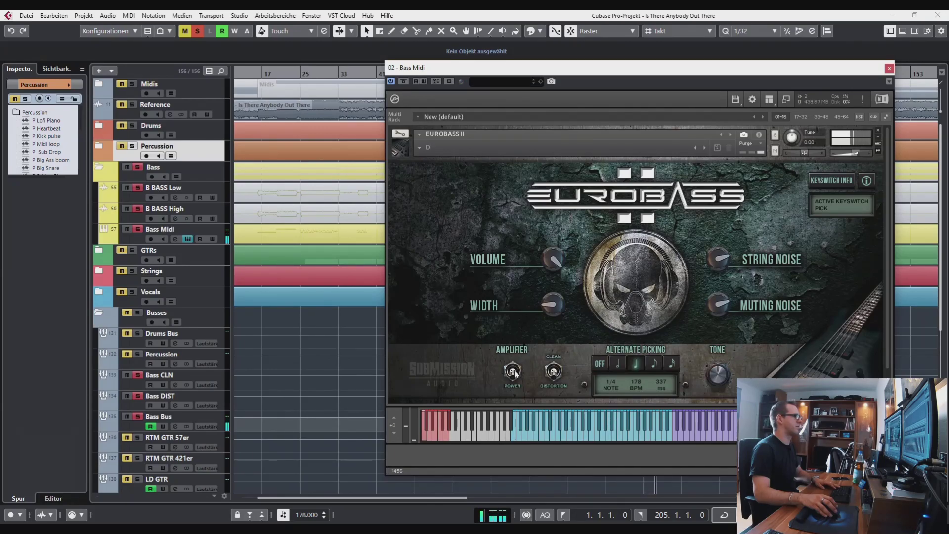
Switch the amplifier power on, set it to clean mode, and play the soloed bass from around bar 101.
drag(545, 71, 289, 81)
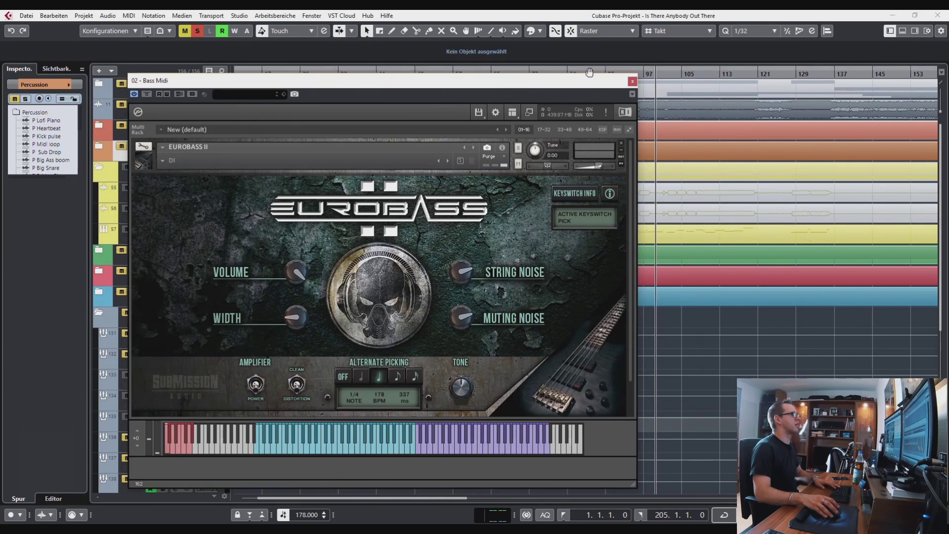
click(666, 74)
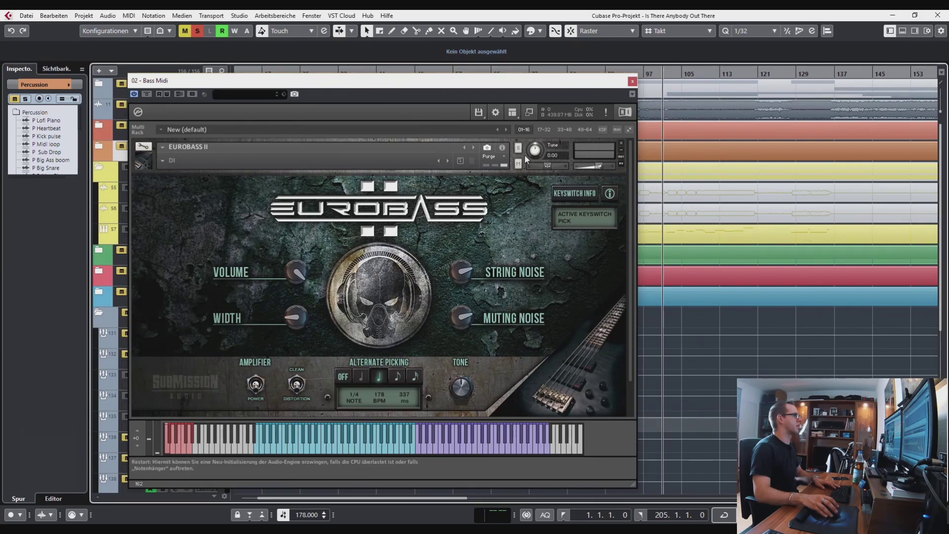
click(251, 389)
click(293, 385)
key(space)
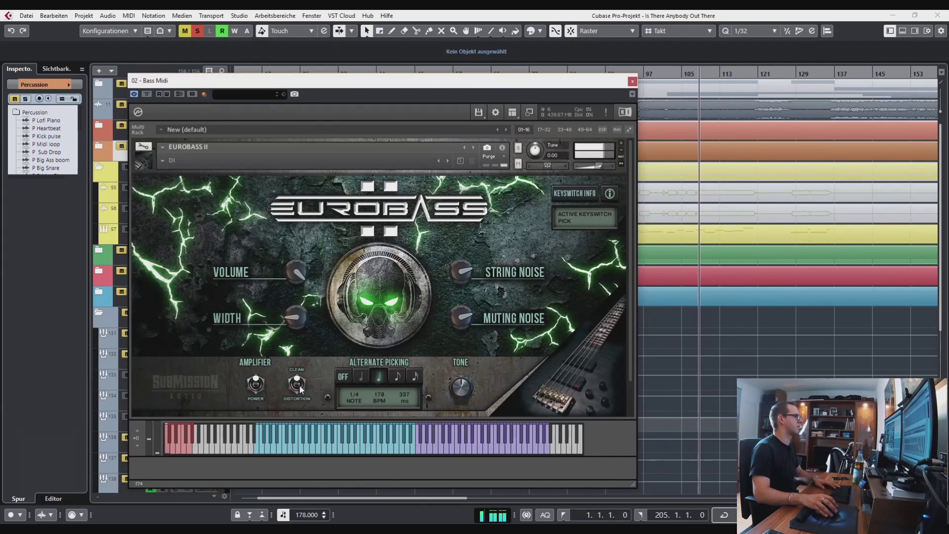
During playback, raise Tone to +3.0 dB, return it to 0.0 dB, and switch the amplifier to distortion mode.
drag(460, 388, 490, 324)
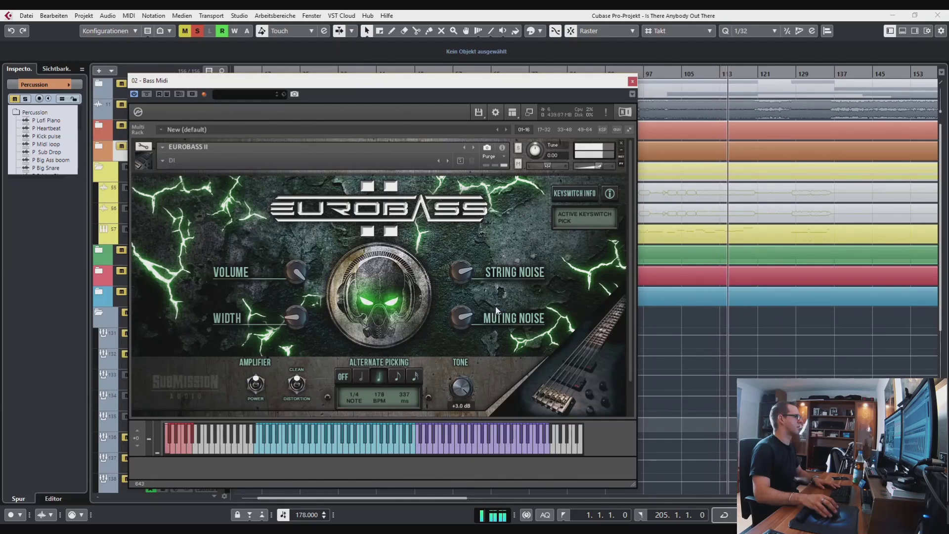
drag(496, 312, 489, 378)
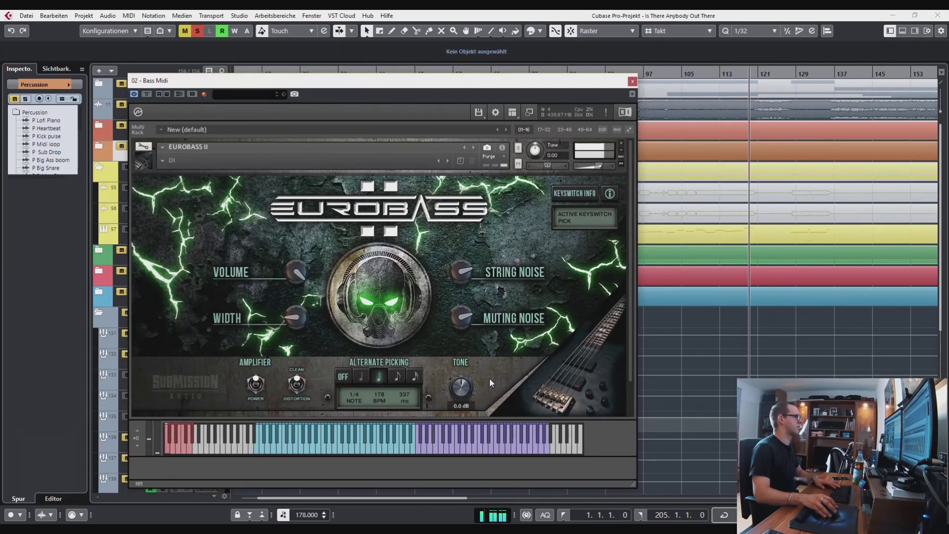
click(302, 386)
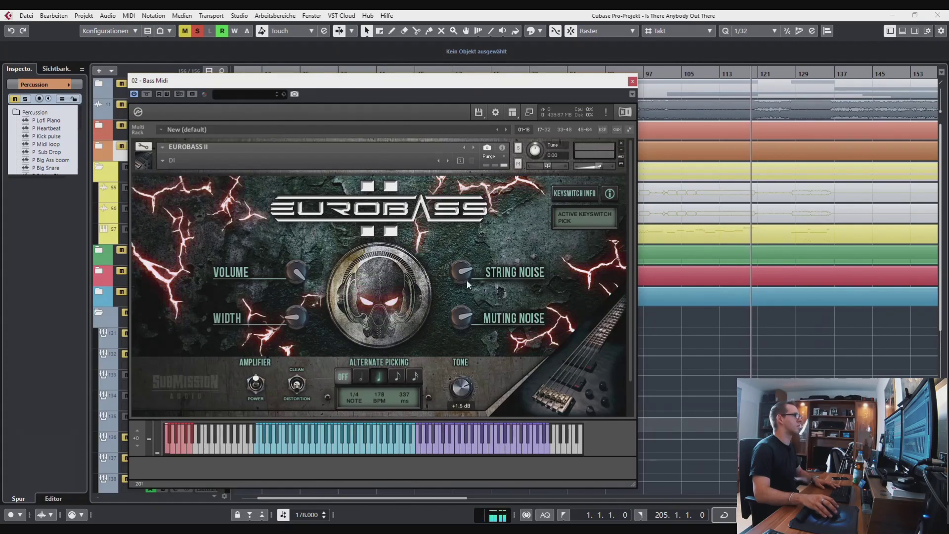
Play the distorted bass from around bar 97 while trying the Width knob, and move the instrument window off the track list.
click(689, 73)
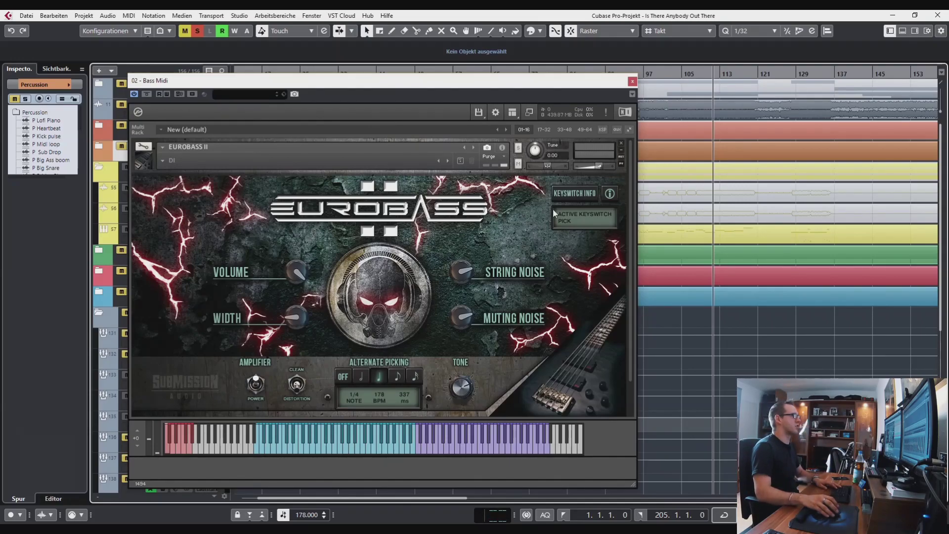
click(648, 73)
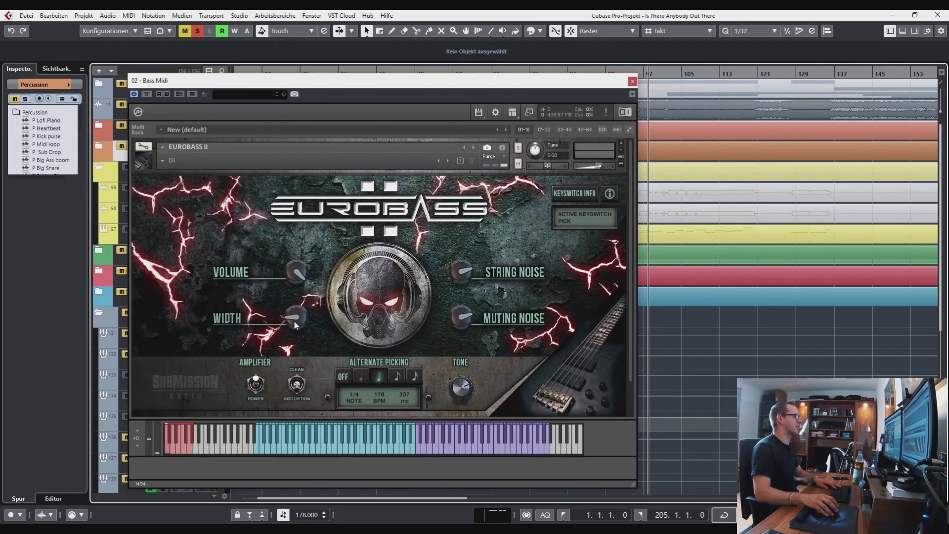
key(space)
mouse_move(295, 318)
mouse_down()
mouse_move(297, 302)
mouse_move(297, 313)
mouse_up()
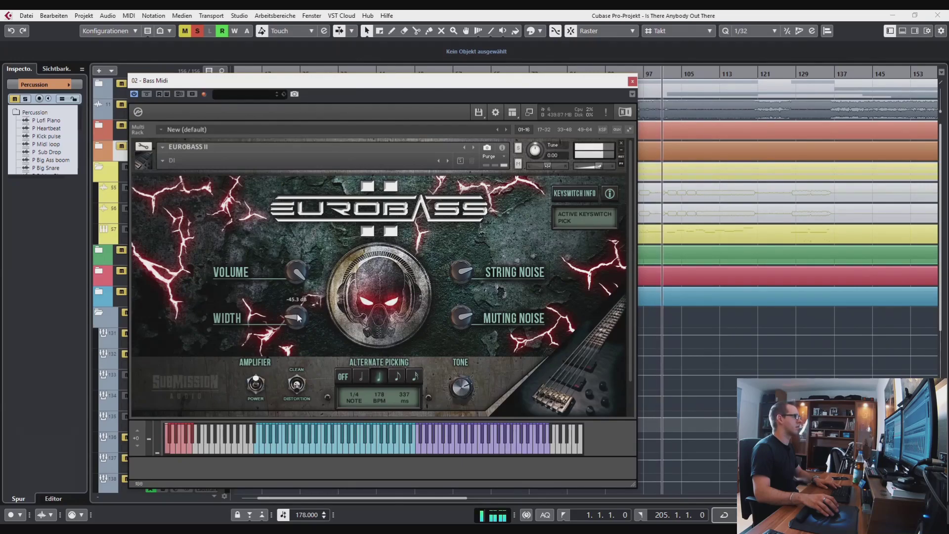
drag(298, 314, 319, 315)
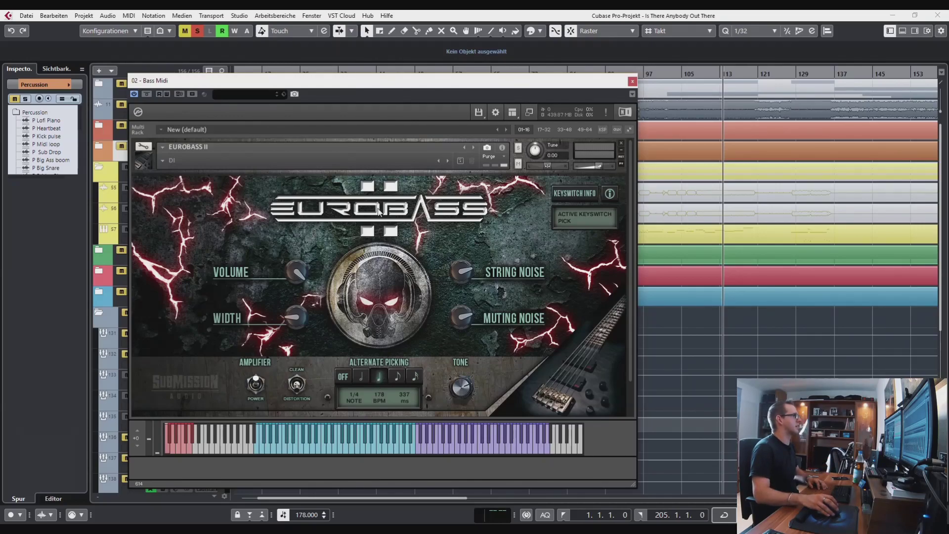
drag(436, 87, 629, 70)
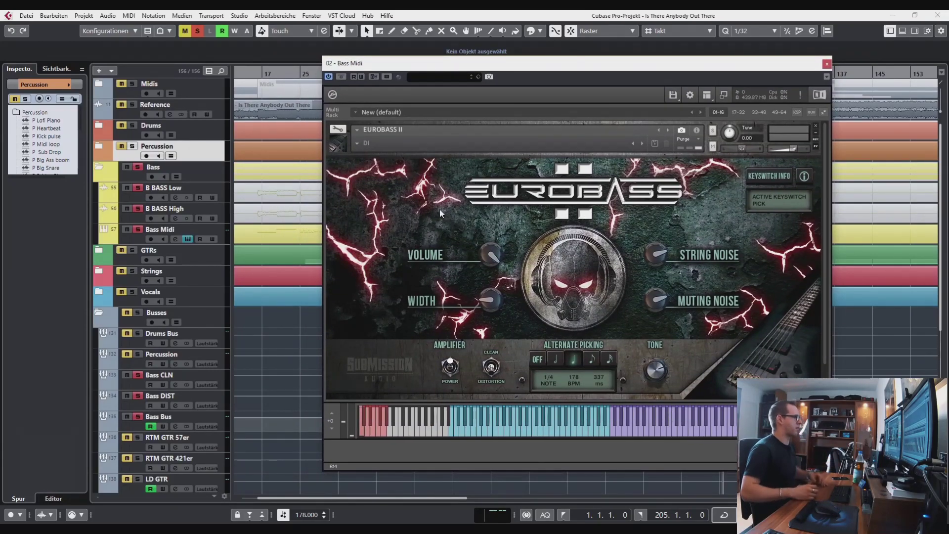